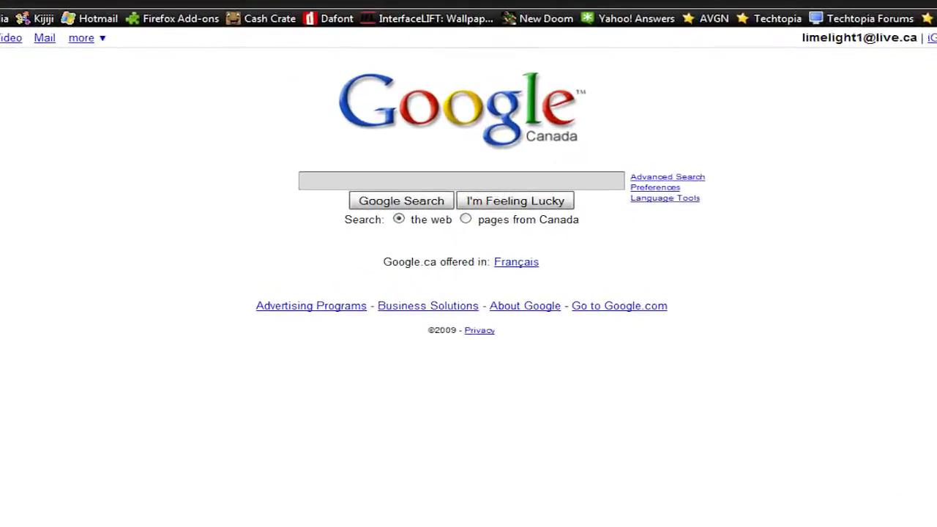
Search 'Doombuilder Download' and save the Doom Builder 1.68 full installation file to the home folder.
type("Doom")
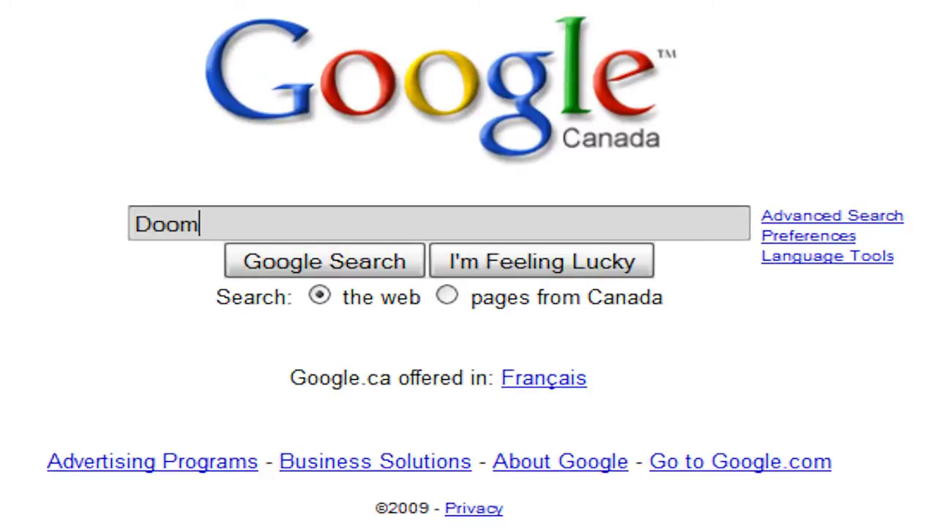
type("builde")
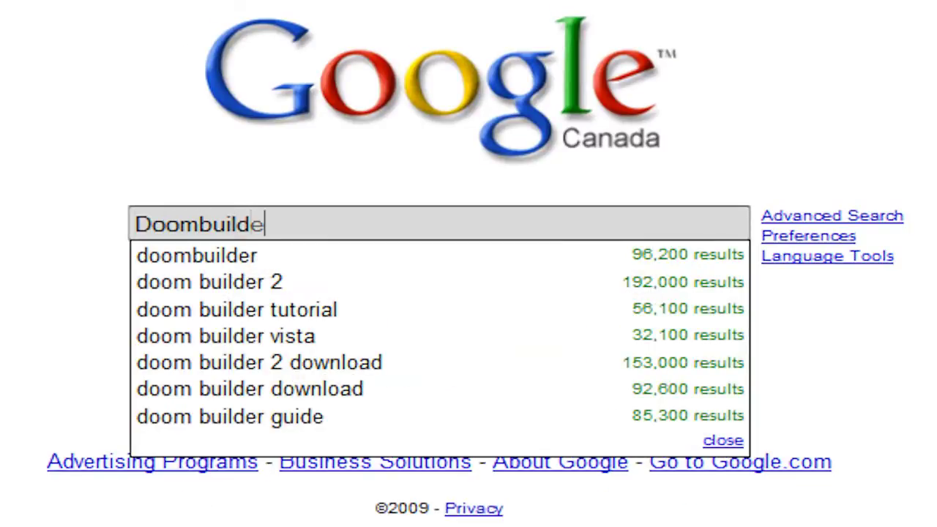
type("r Download")
key("Return")
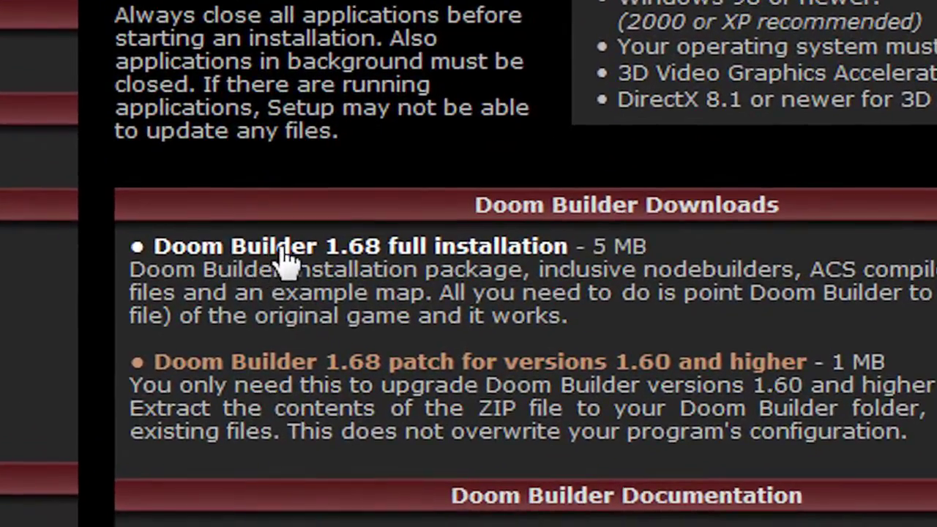
left_click(418, 249)
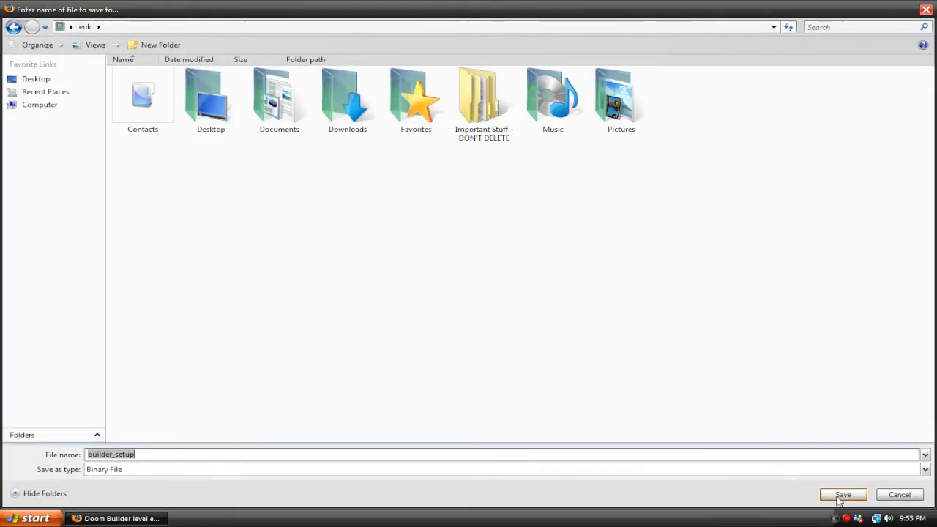
left_click(840, 499)
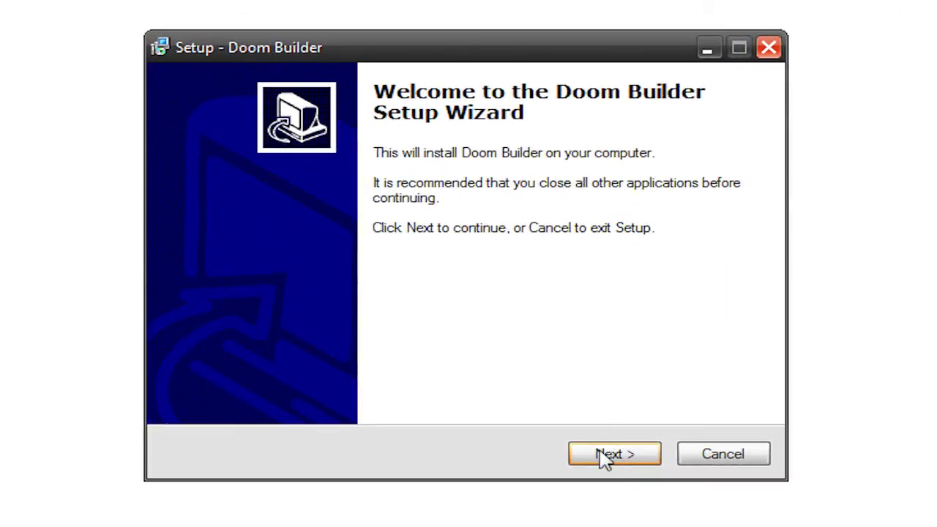
Advance the Doom Builder setup wizard past the Welcome and Information pages.
left_click(544, 363)
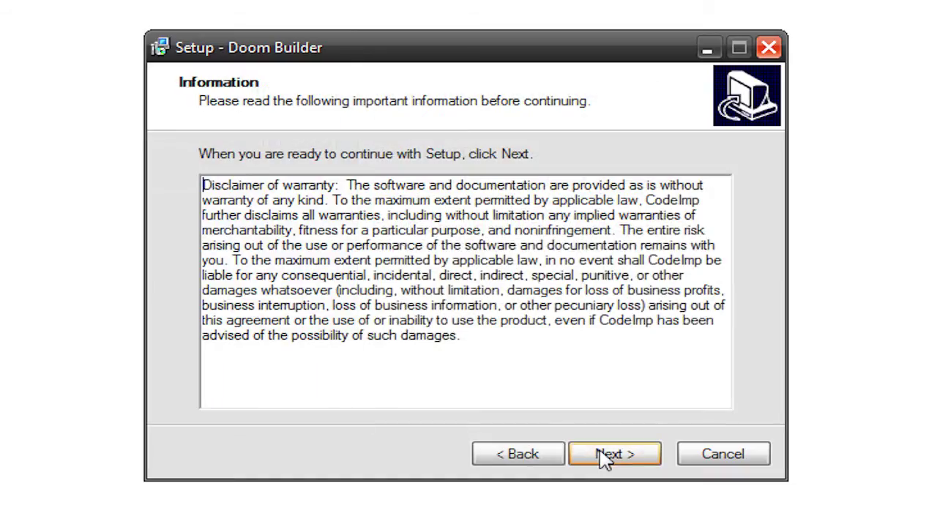
left_click(604, 455)
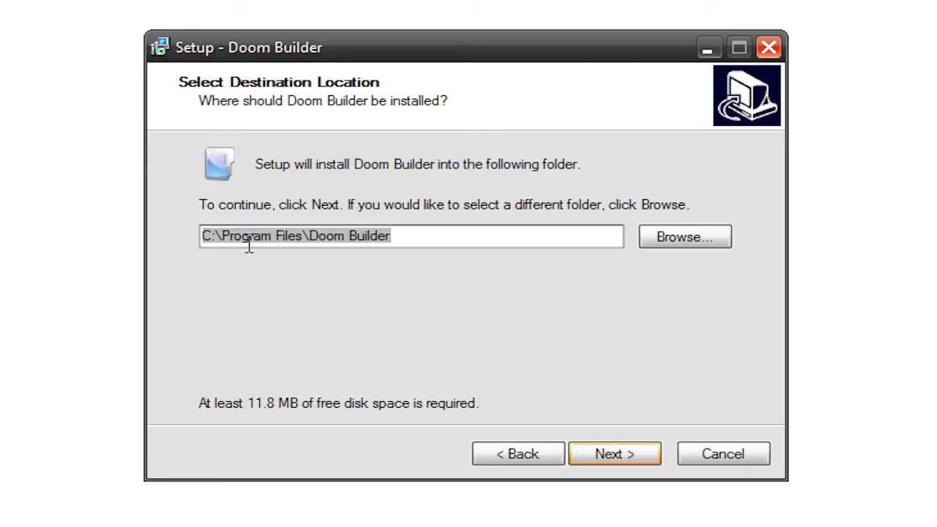
Change the install destination to a Doom Builder folder under the user's profile folder.
left_click(702, 242)
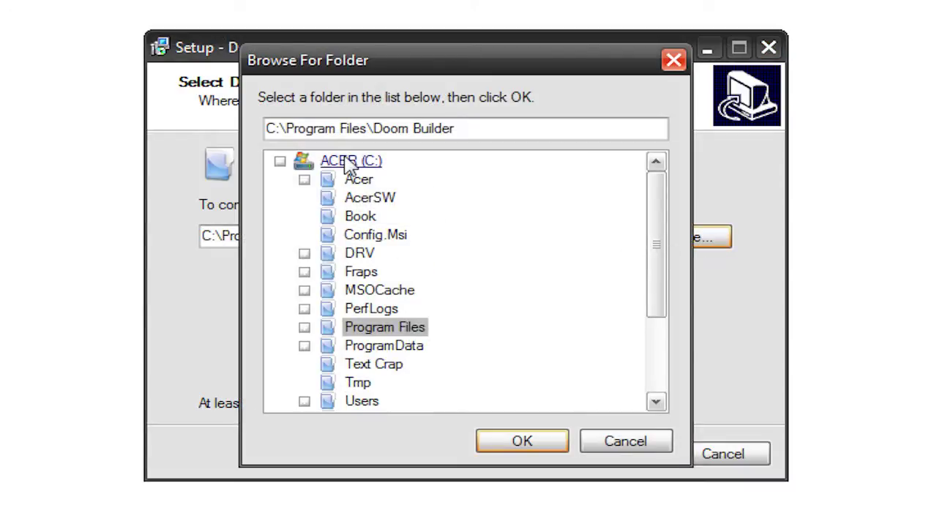
left_click(304, 401)
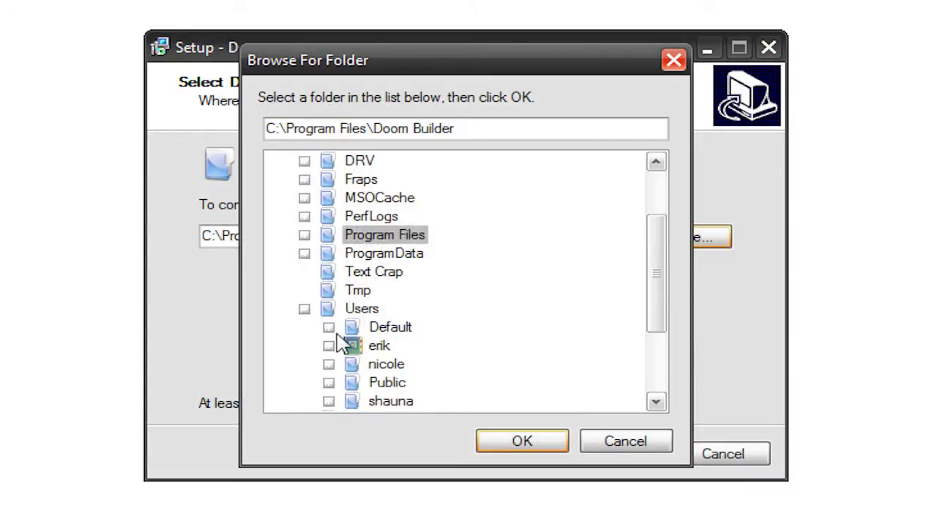
left_click(375, 348)
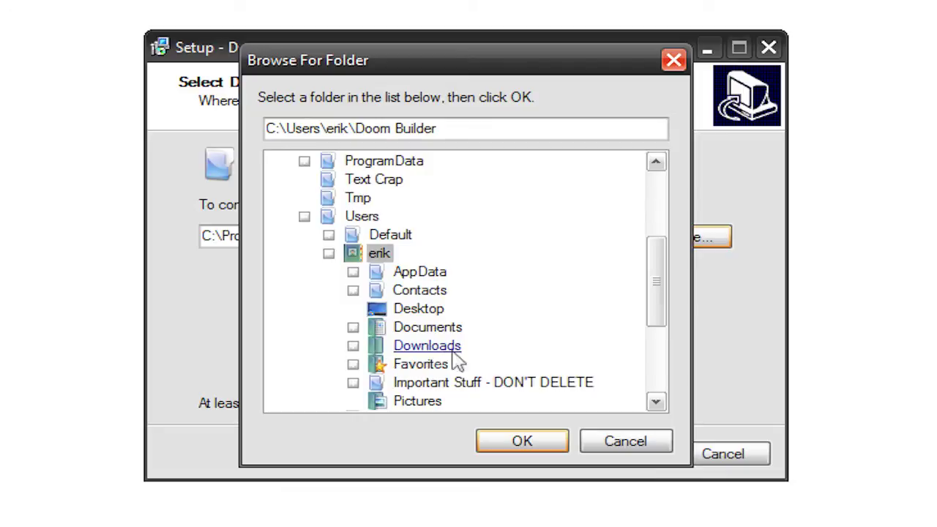
left_click(491, 441)
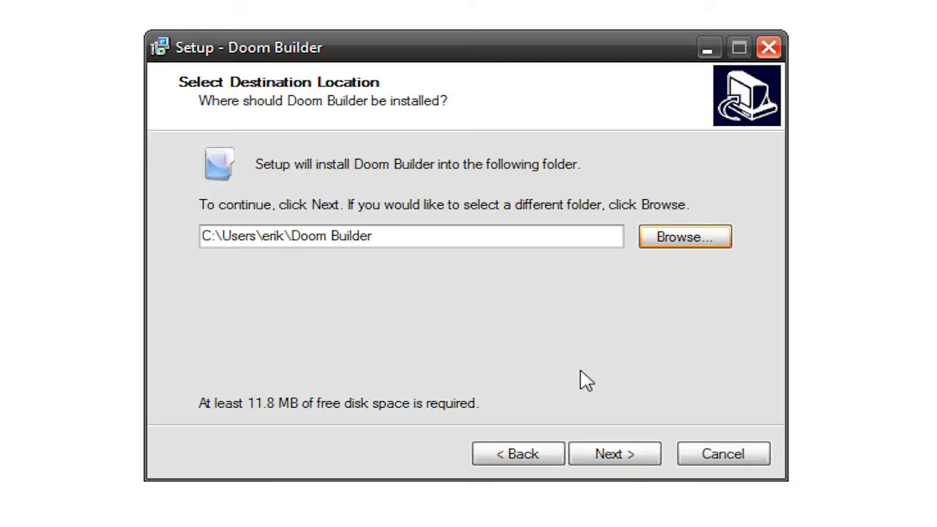
left_click(620, 460)
Keep the default Start Menu folder and install Doom Builder.
left_click(620, 460)
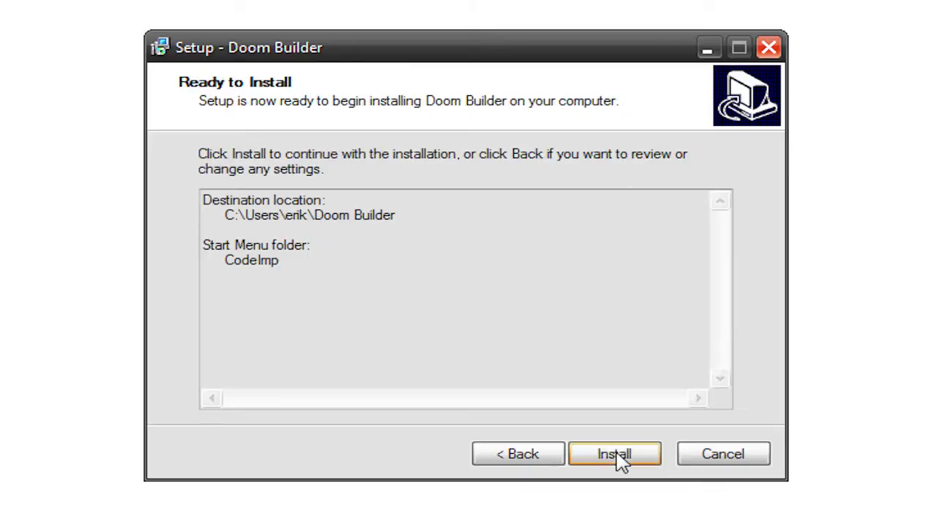
left_click(620, 460)
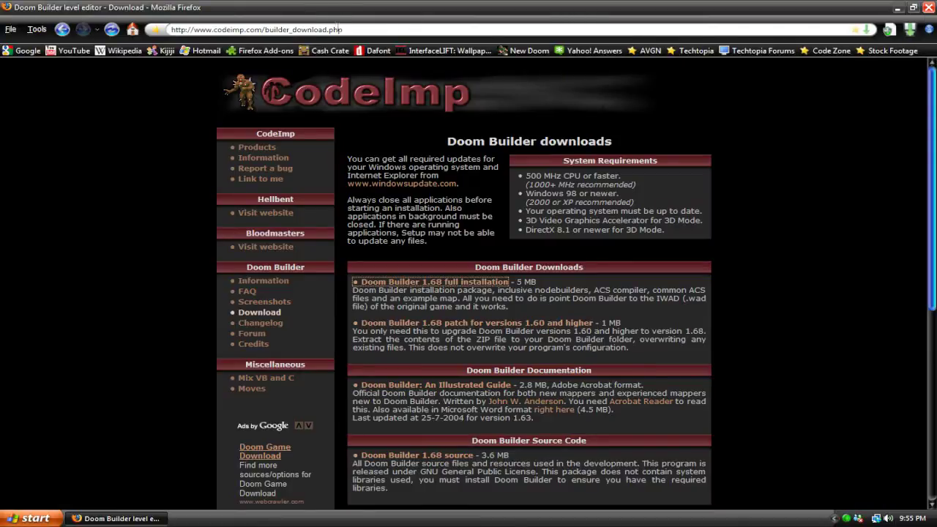
left_click(344, 29)
Load the zSHARE page for Doom Builder DLL File.zip and request its download.
type("http://www.zshare.net/download/58517195acadf6c1/")
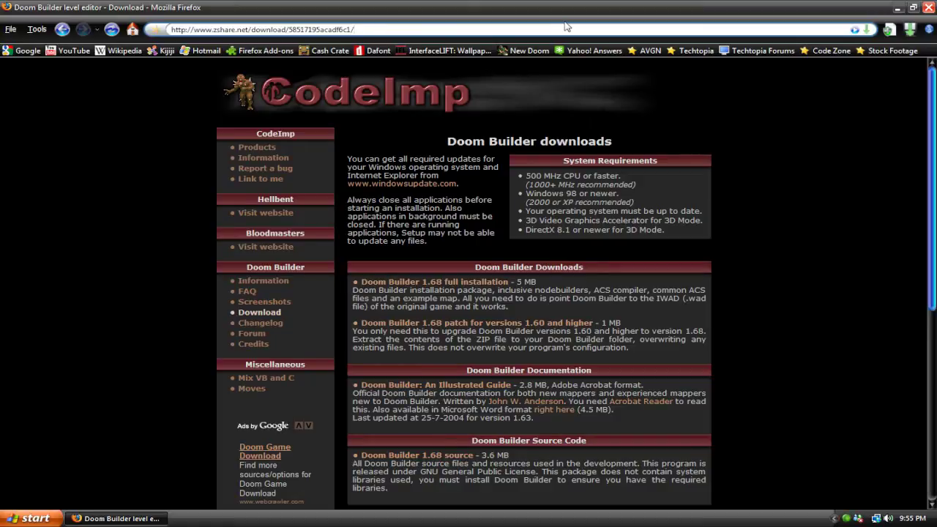
key("Return")
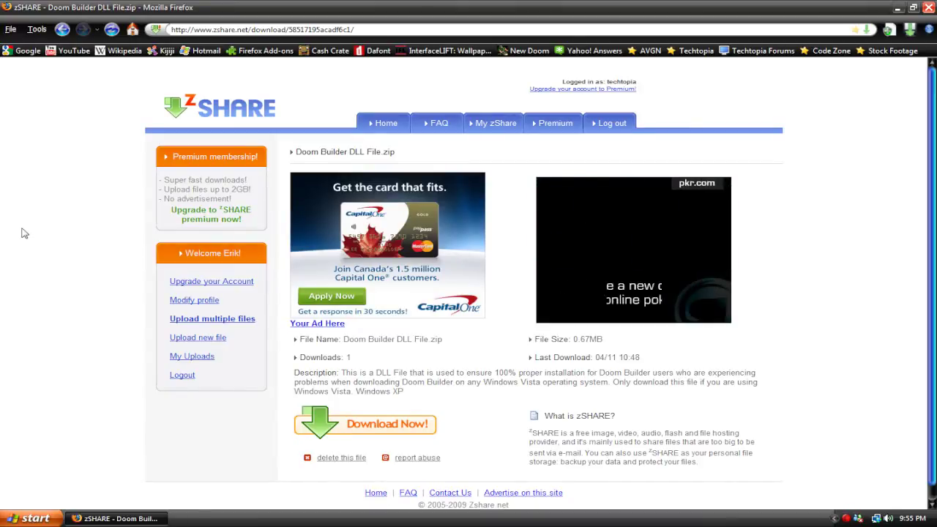
scroll(27, 229, "down", 1)
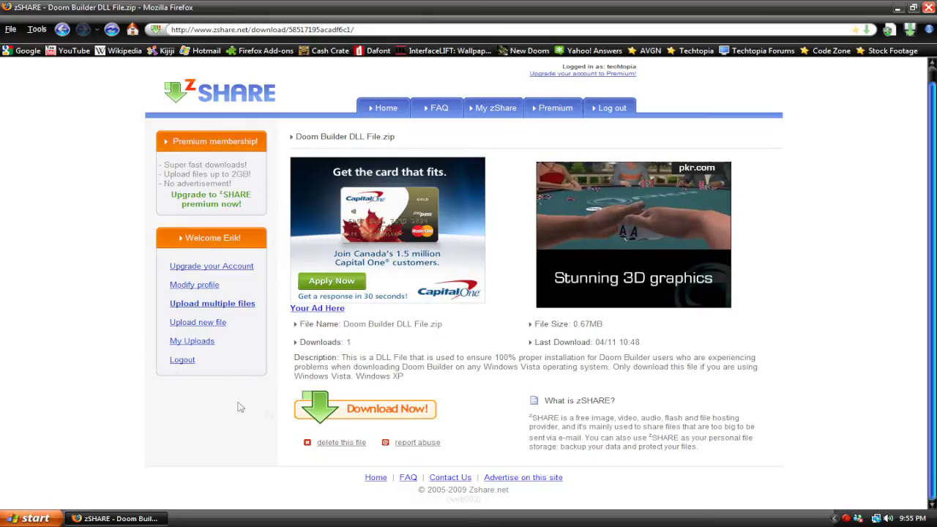
left_click(329, 412)
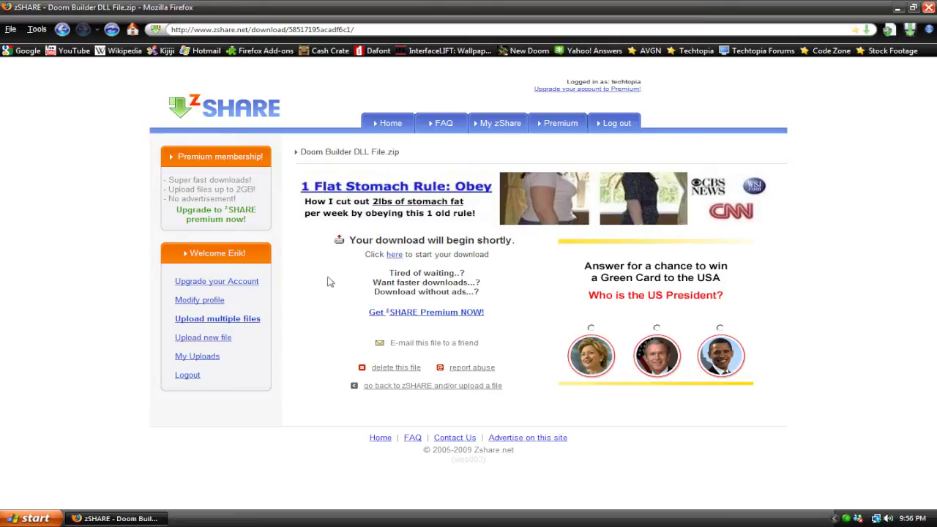
Save Doom Builder DLL File.zip into the home folder.
left_click(394, 255)
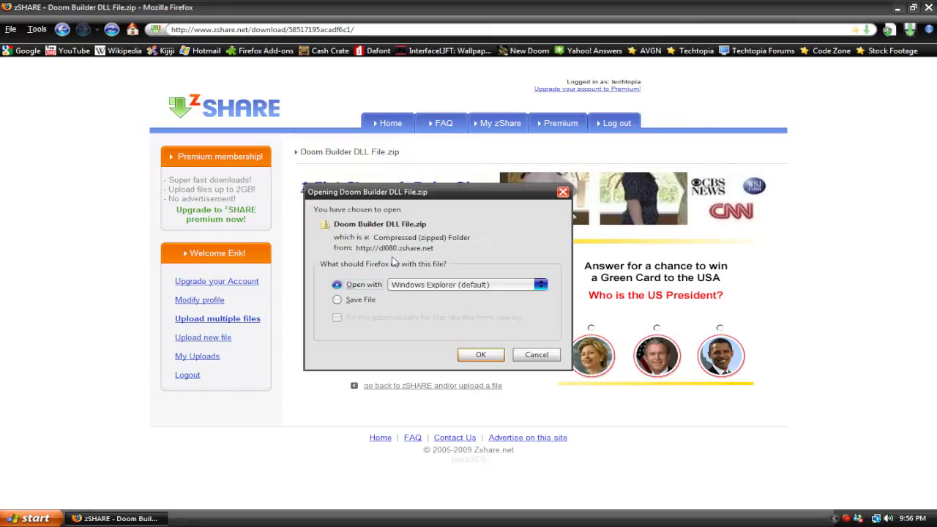
left_click(338, 301)
left_click(470, 357)
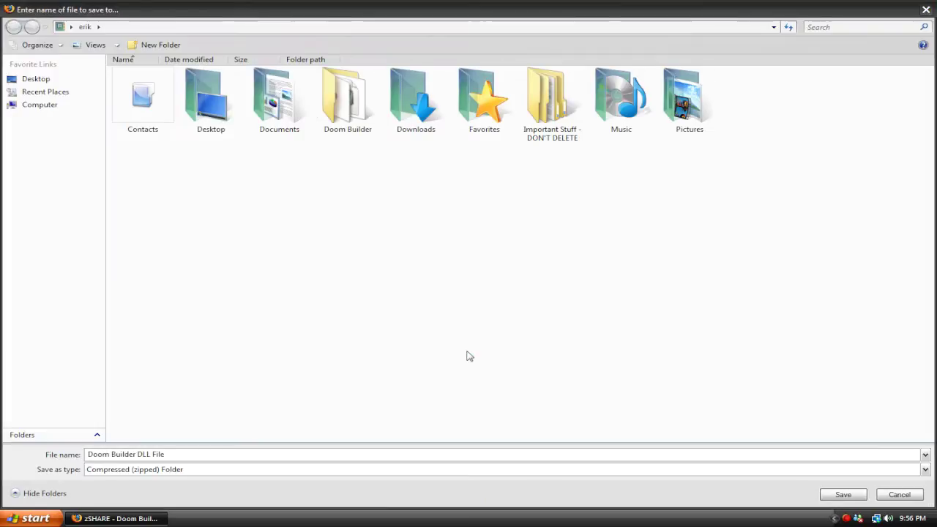
left_click(841, 495)
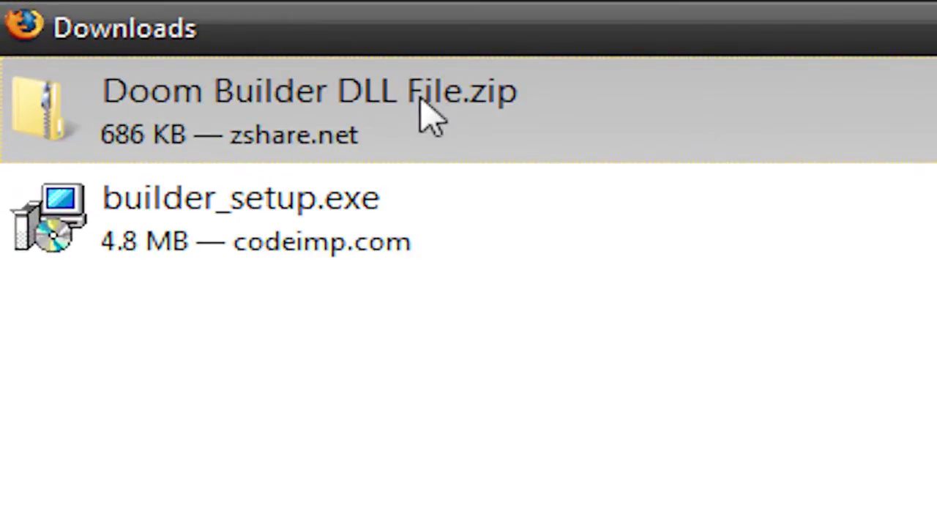
Extract Doom Builder DLL File.zip from its containing folder to get Msvbvm50.dll.
right_click(349, 105)
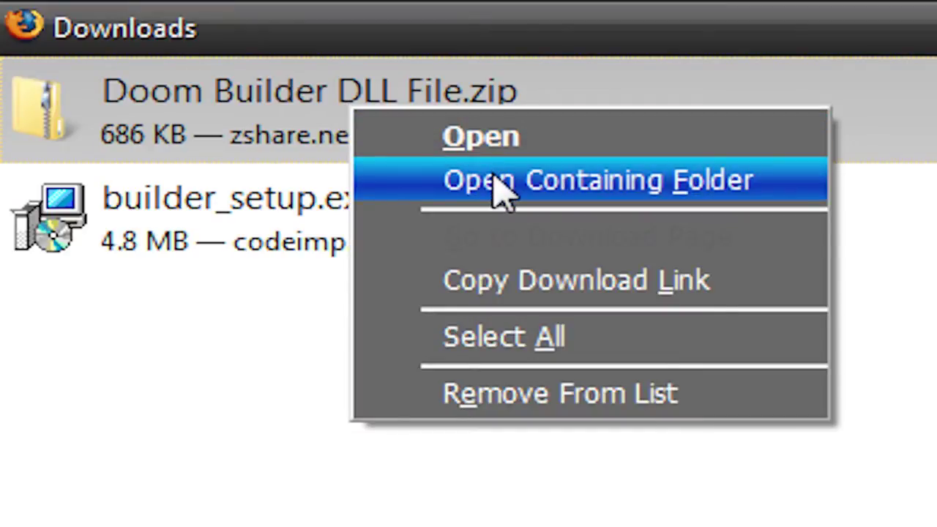
left_click(494, 181)
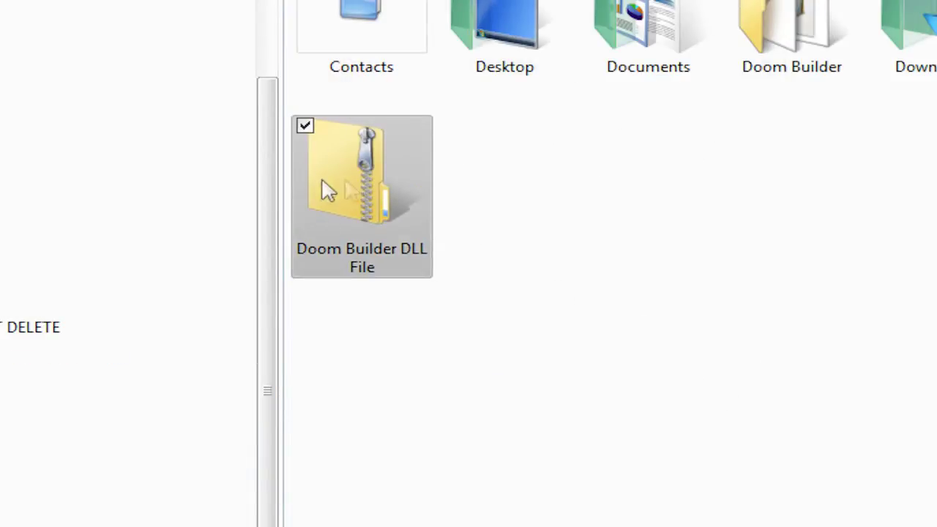
double_click(362, 188)
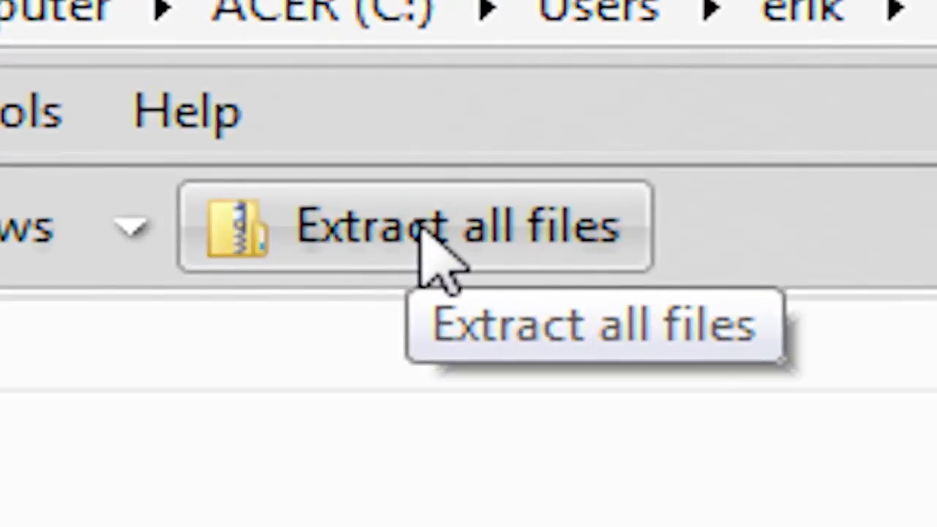
left_click(262, 143)
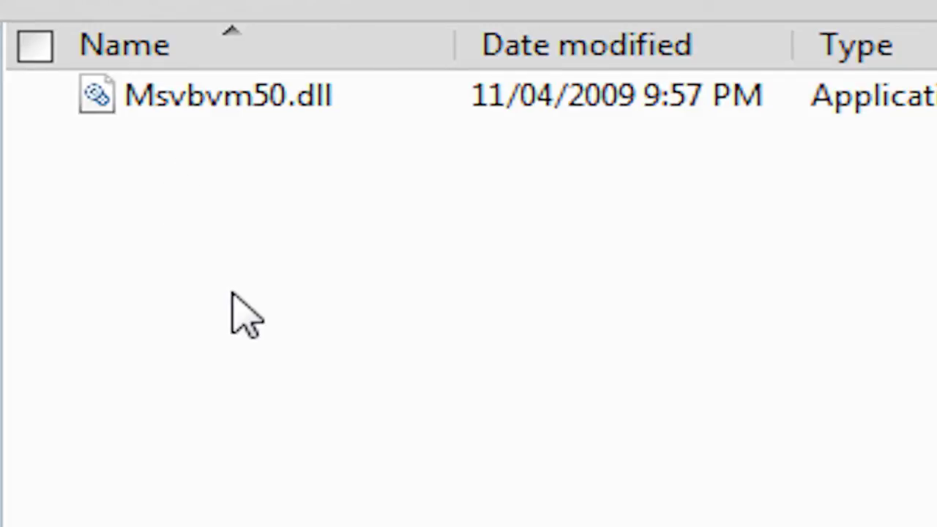
right_click(222, 106)
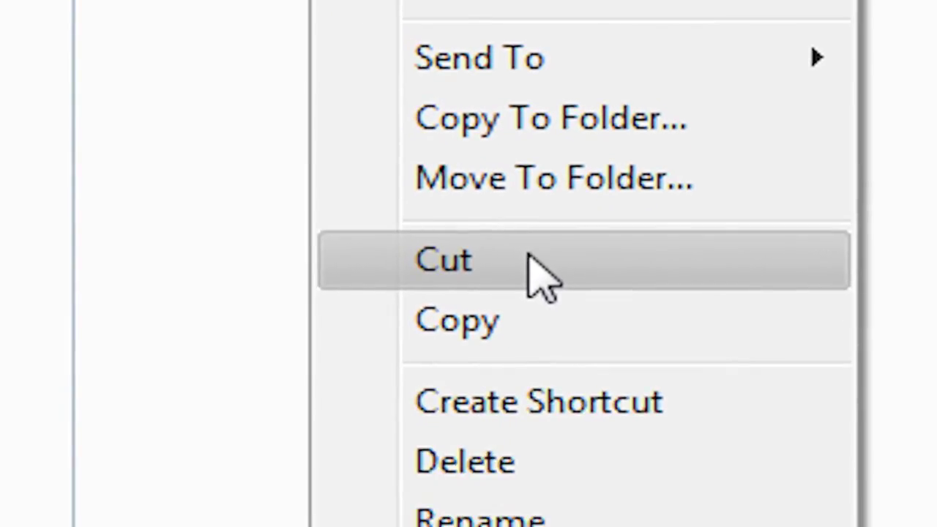
Cut Msvbvm50.dll and paste it into the Doom Builder install folder.
left_click(466, 272)
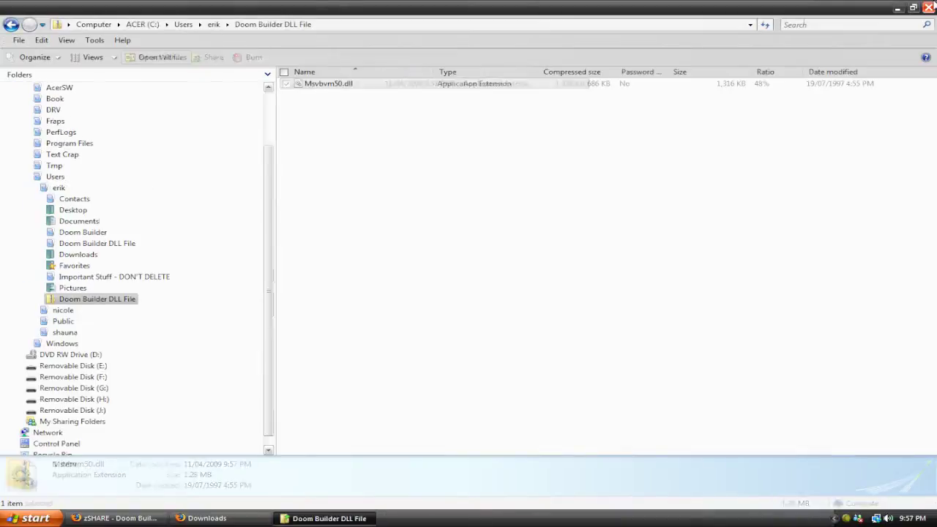
key("alt+F4")
key("alt+F4")
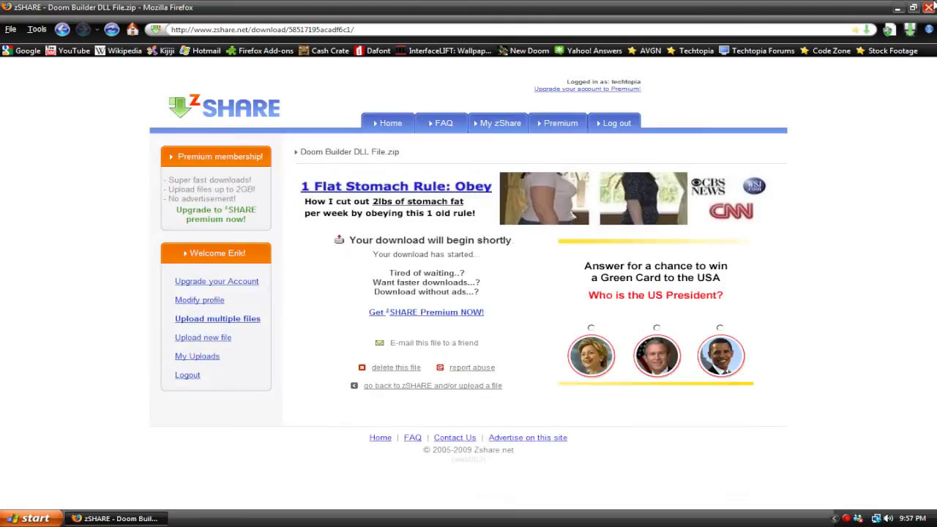
key("alt+F4")
left_click(472, 26)
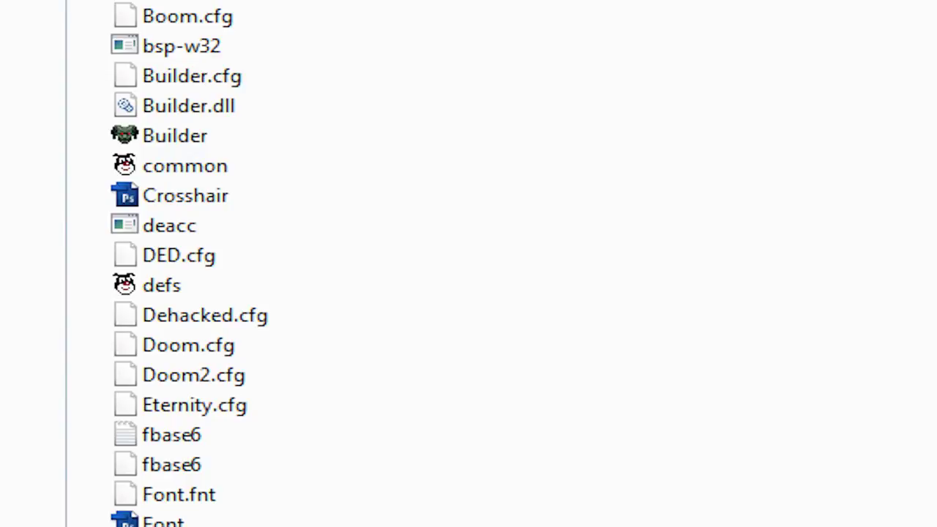
right_click(904, 106)
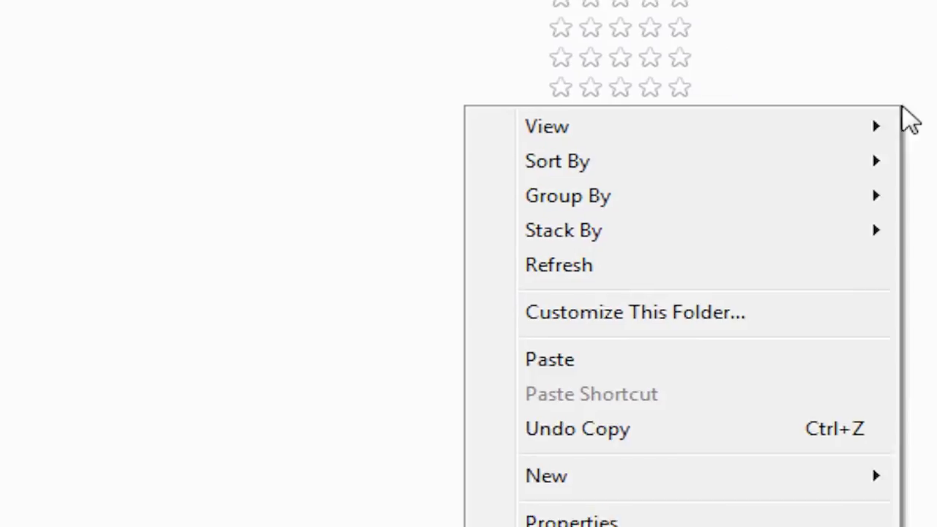
left_click(510, 296)
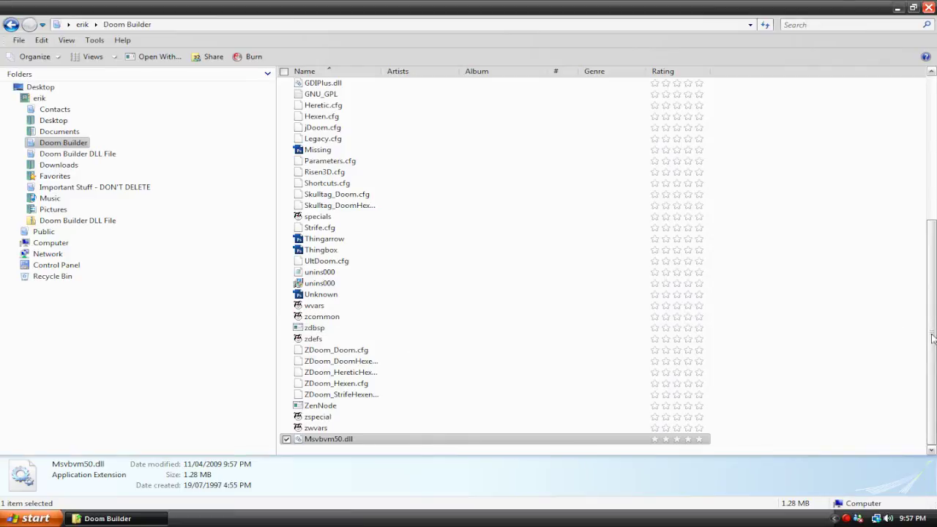
left_click_drag(932, 333, 932, 193)
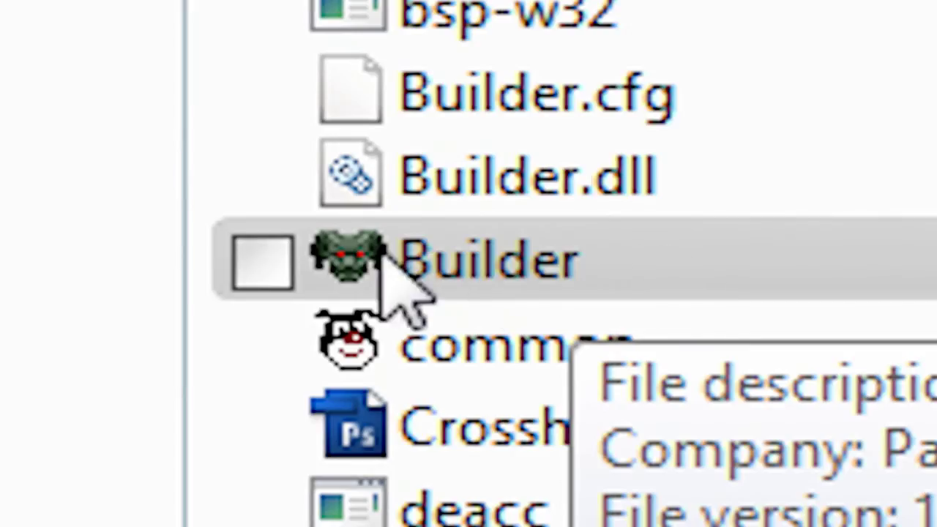
Set Builder.exe's compatibility mode to Windows XP (Service Pack 2) in its Properties.
right_click(517, 248)
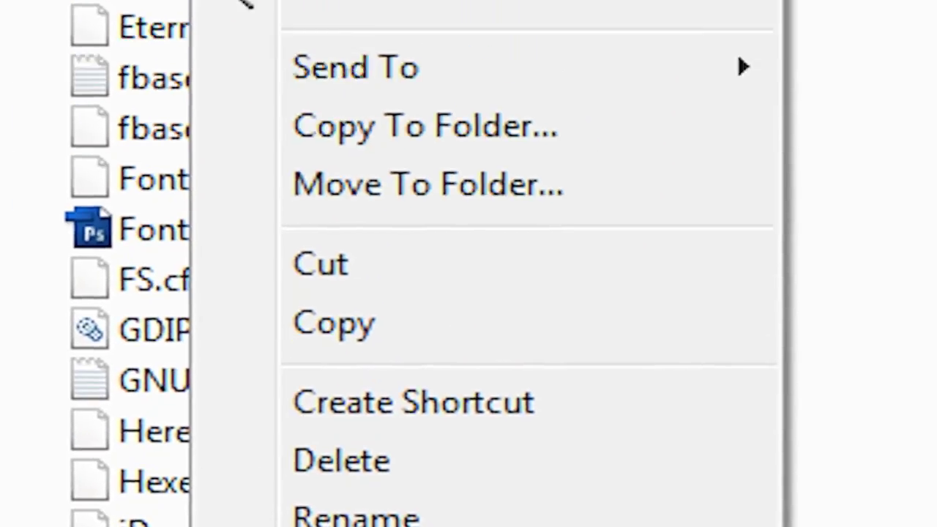
left_click(470, 351)
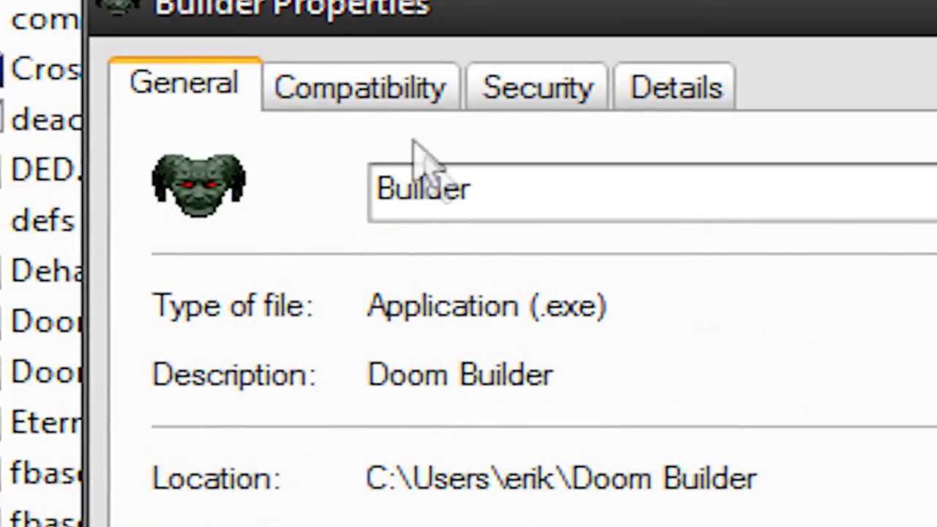
left_click(392, 114)
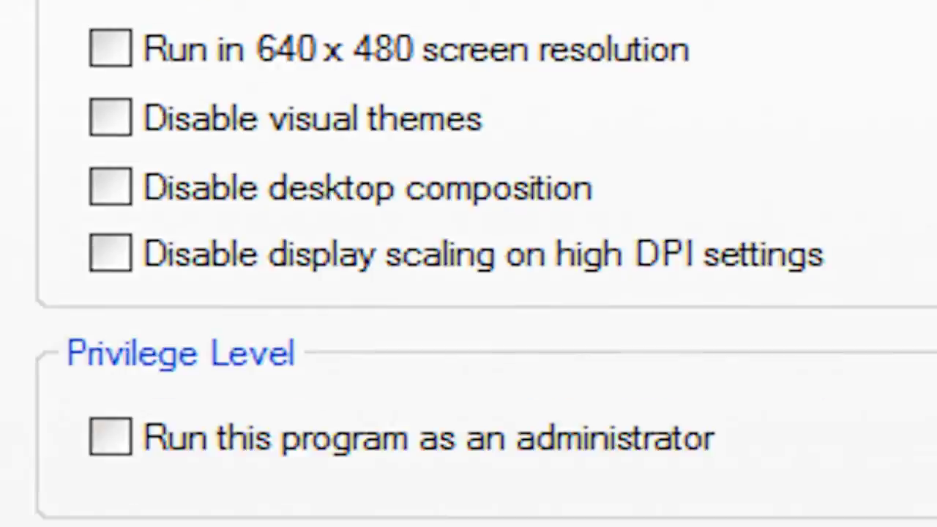
left_click(527, 352)
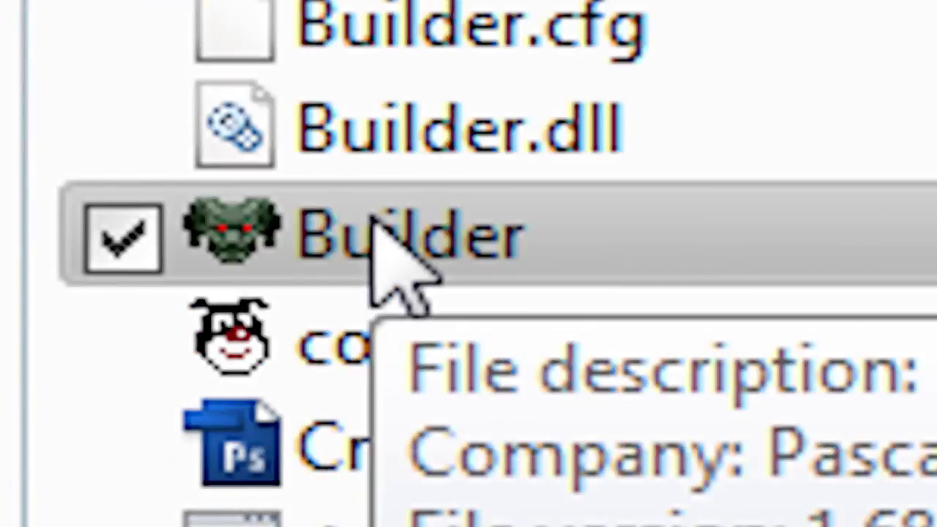